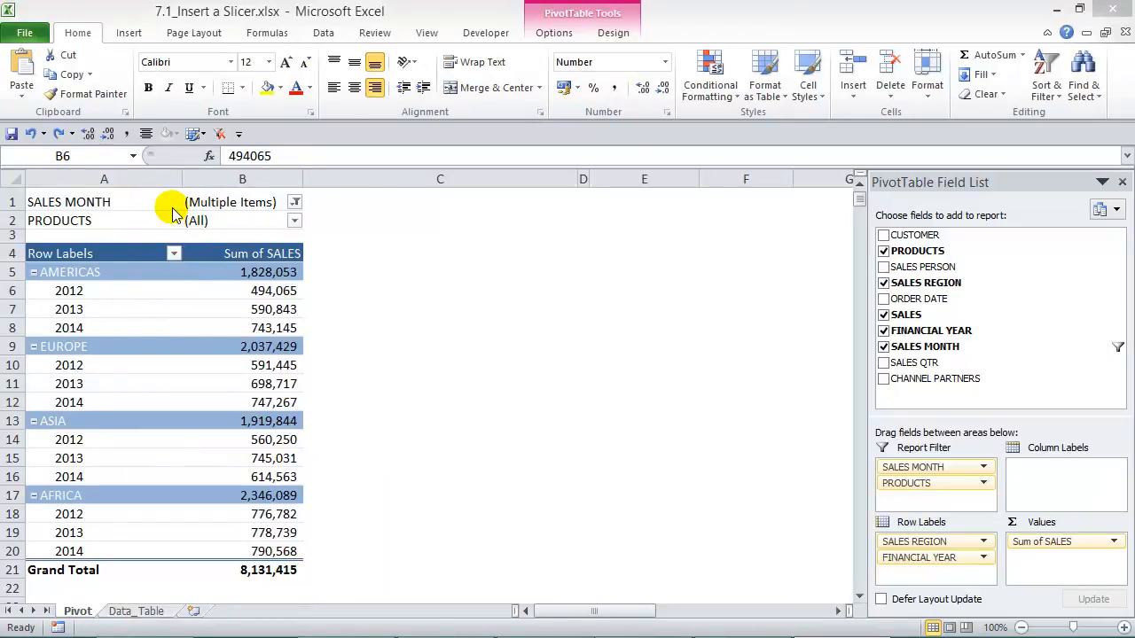
Step: Examine which months are selected in the SALES MONTH report filter, enlarging its list to show every month
left_click(295, 202)
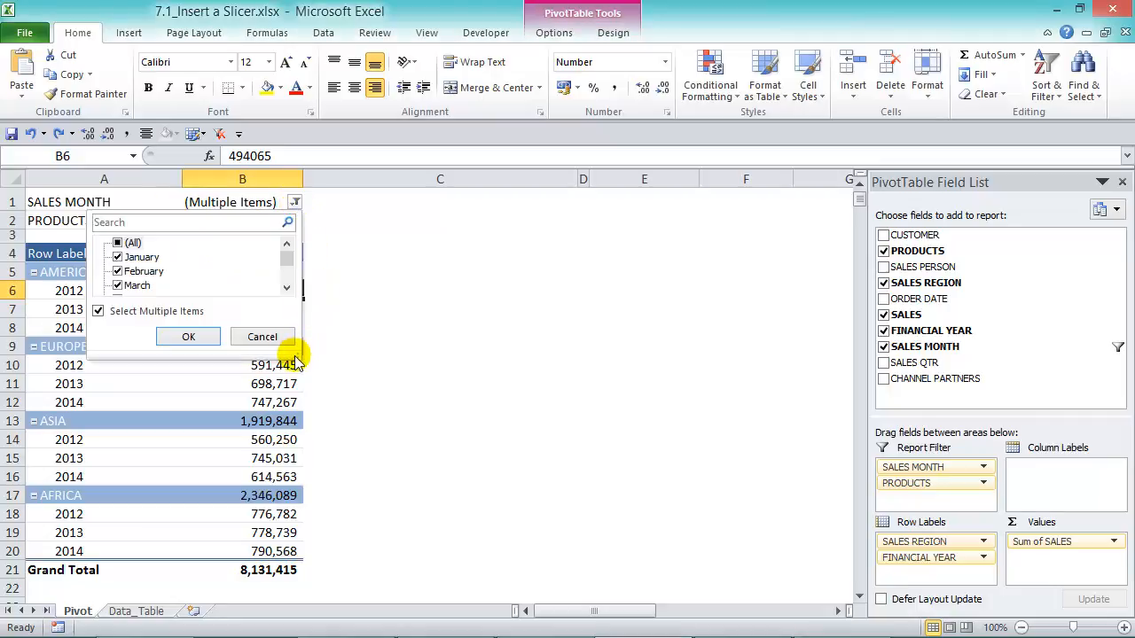
left_click_drag(302, 362, 305, 502)
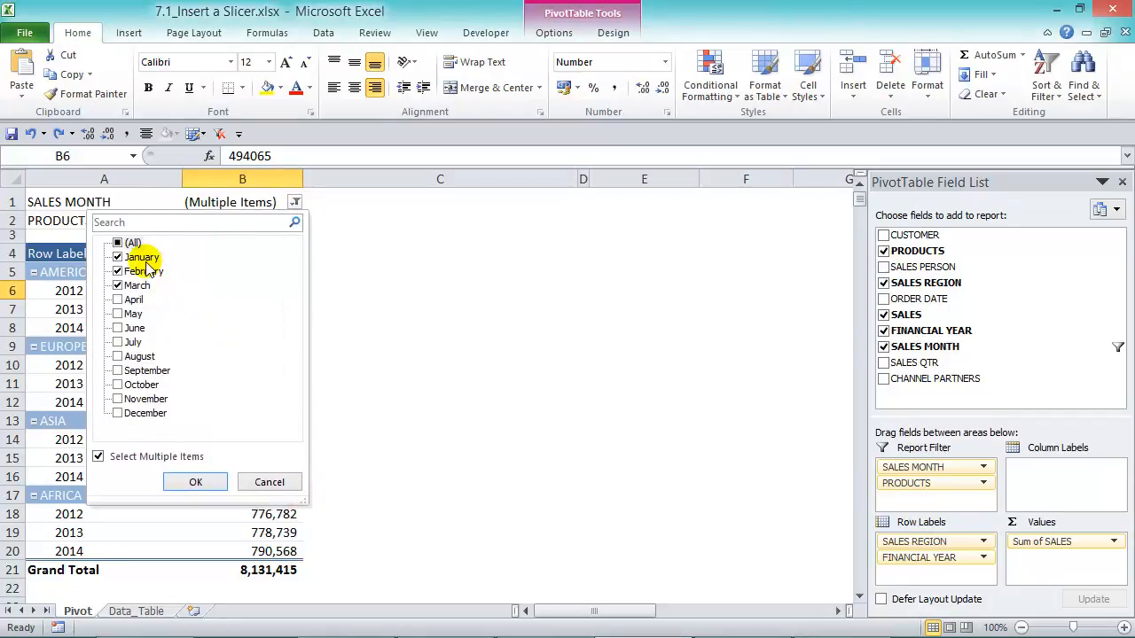
left_click(196, 482)
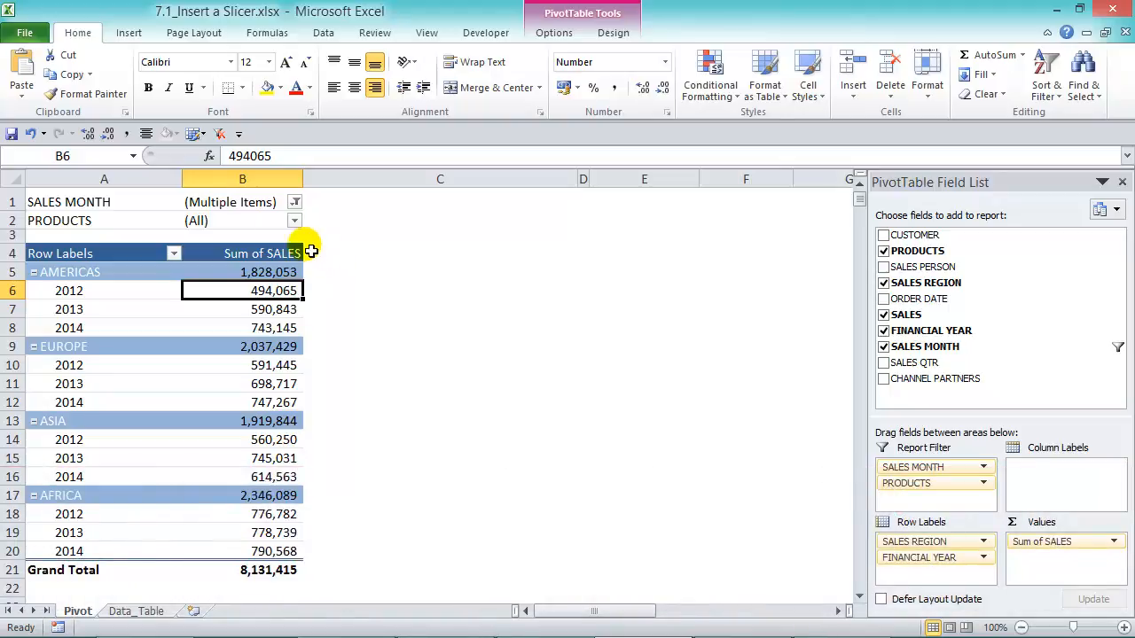
Step: Insert slicers for PRODUCTS, SALES PERSON, SALES REGION, FINANCIAL YEAR and SALES MONTH into the PivotTable
mouse_move(236, 298)
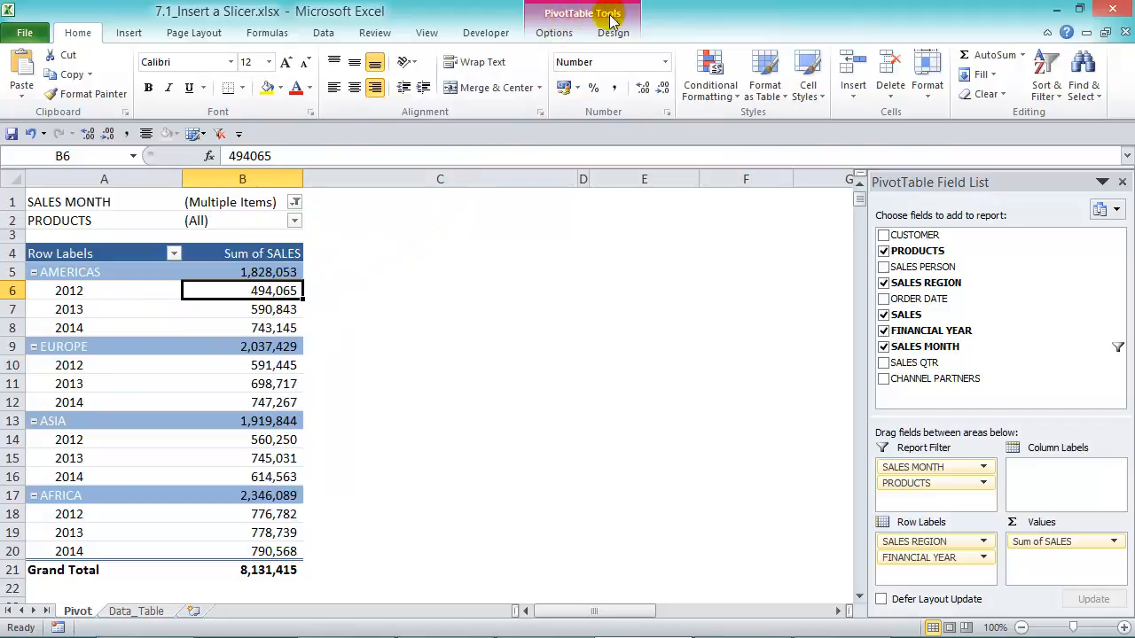
left_click(557, 34)
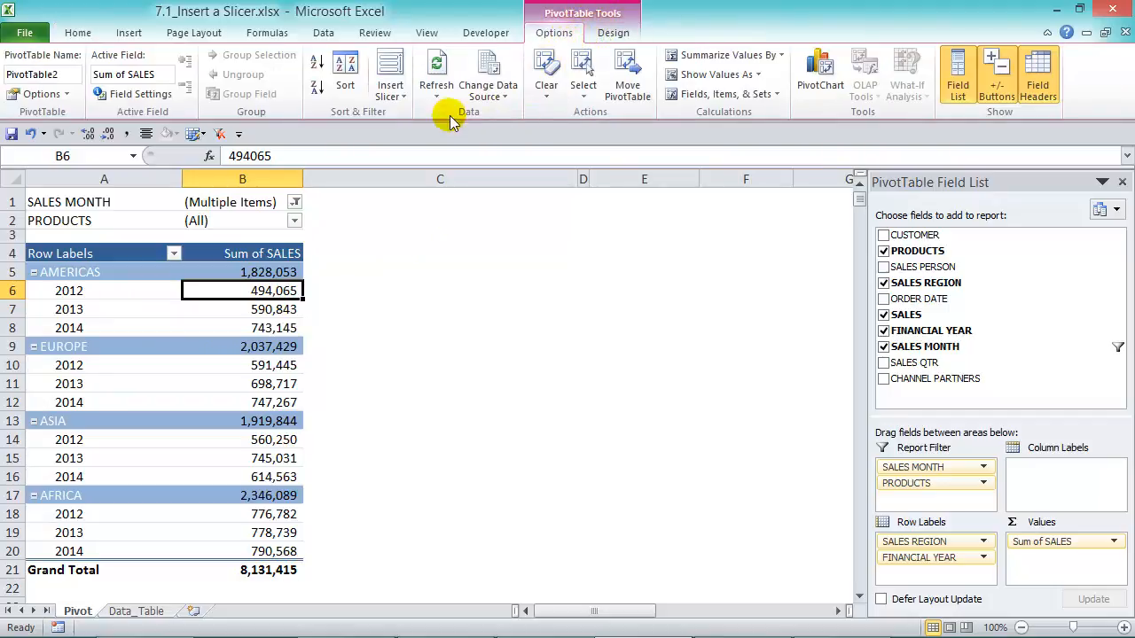
left_click(387, 103)
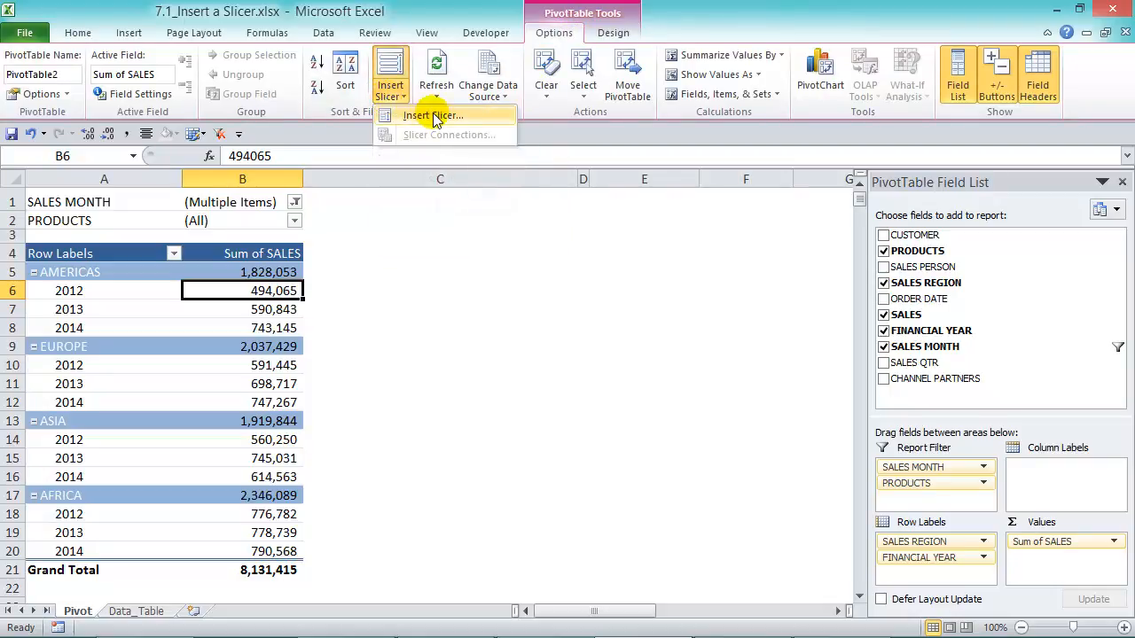
left_click(434, 118)
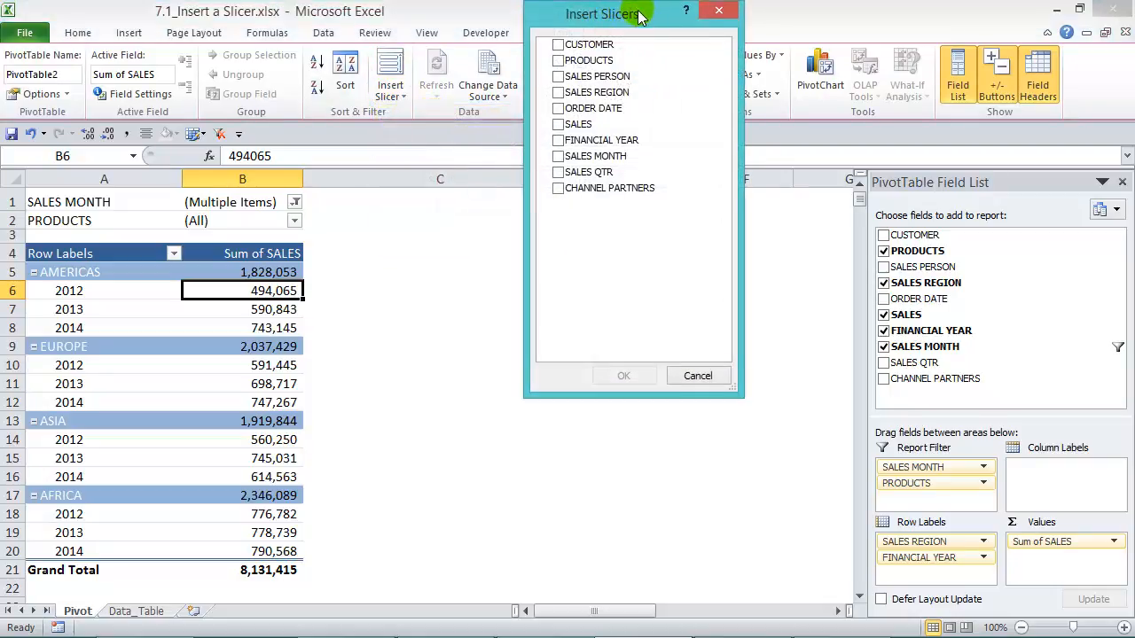
left_click_drag(639, 16, 502, 176)
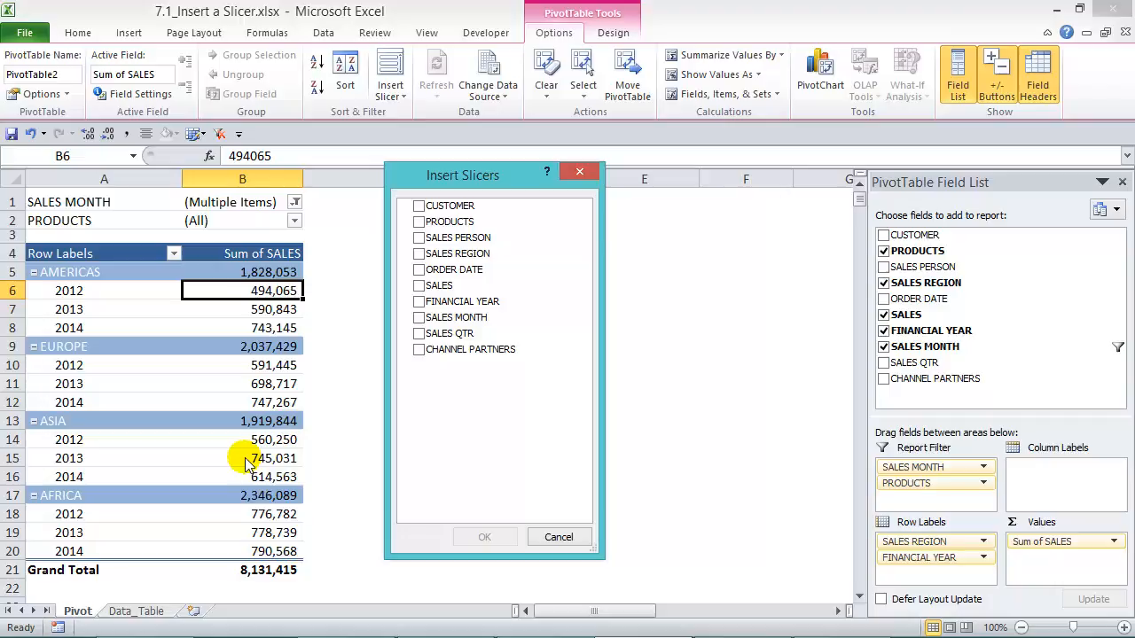
left_click(419, 318)
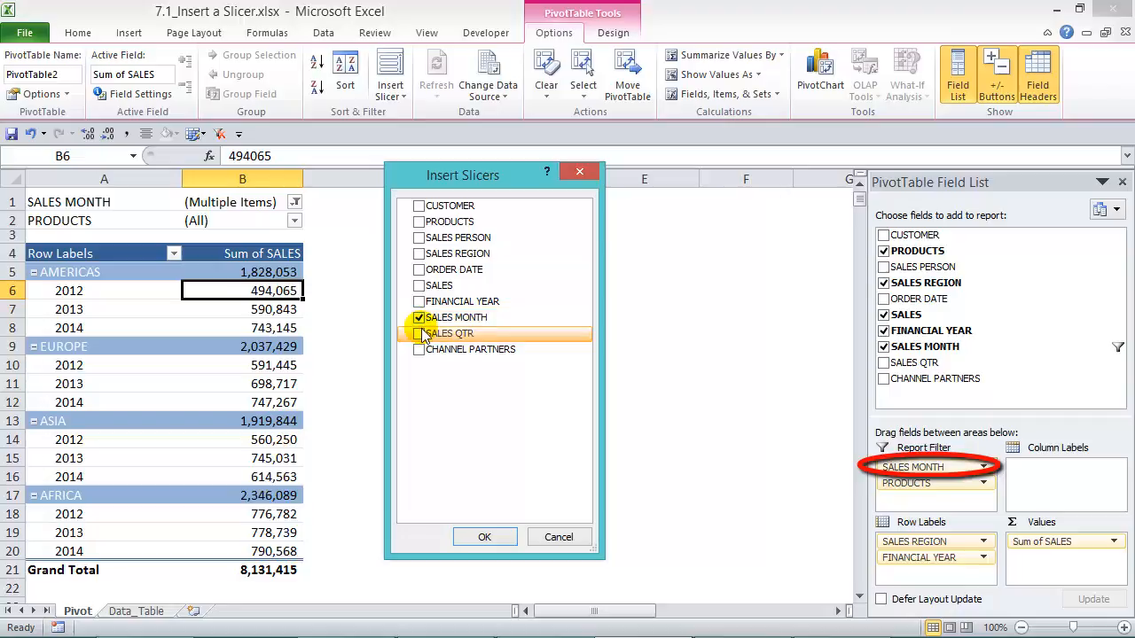
left_click(420, 221)
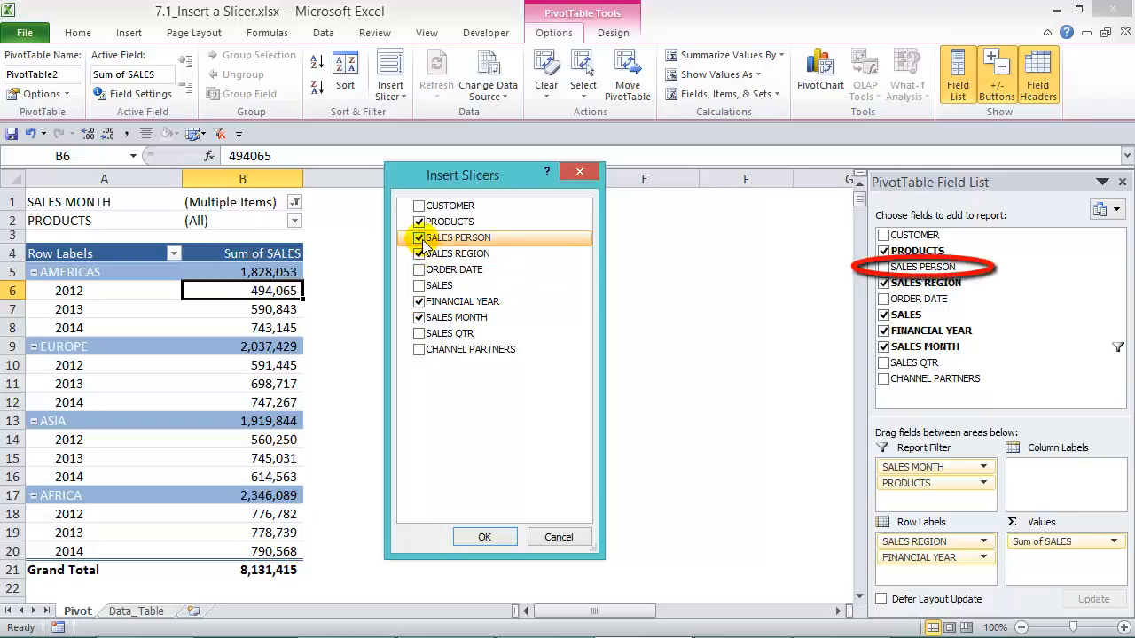
left_click(489, 538)
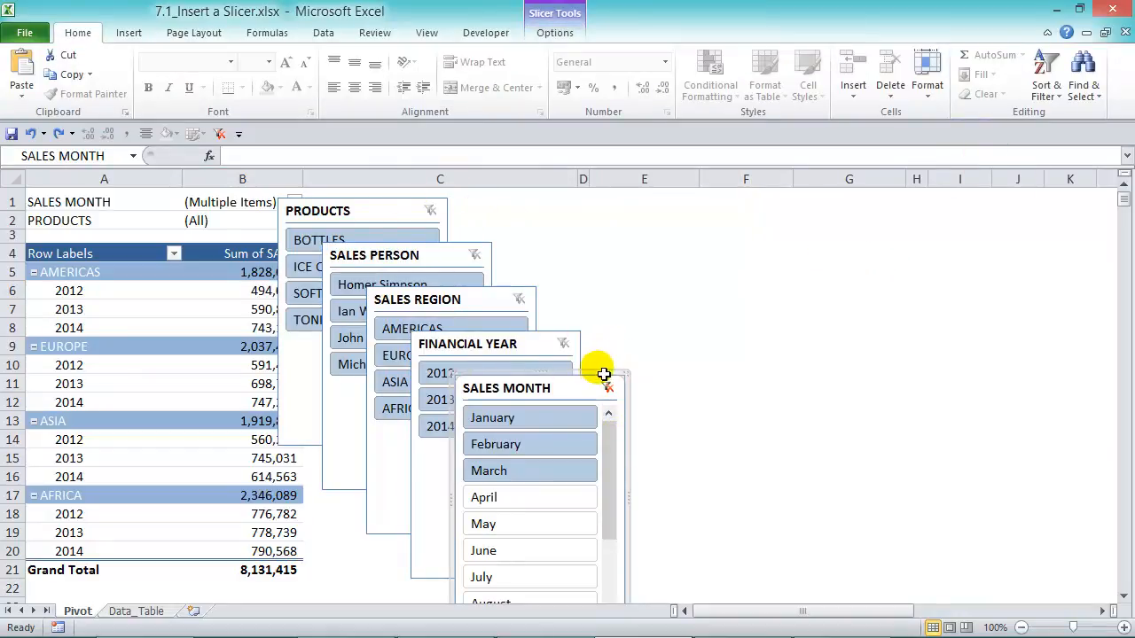
Step: Arrange the SALES PERSON, SALES REGION, FINANCIAL YEAR and SALES MONTH slicers side by side in a row beside the PivotTable
left_click_drag(601, 383, 1087, 201)
left_click_drag(538, 342, 887, 206)
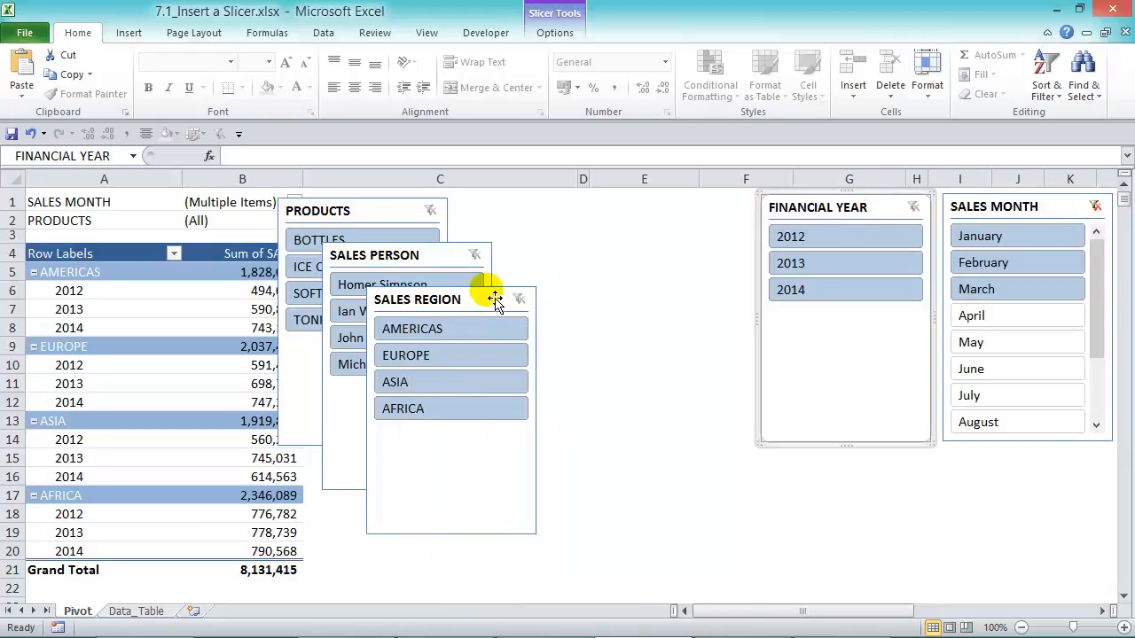
left_click_drag(499, 298, 700, 210)
left_click_drag(400, 255, 482, 210)
Step: Shorten the PRODUCTS slicer and place it directly below the SALES PERSON slicer, leaving the slicers deselected
left_click_drag(371, 206, 499, 349)
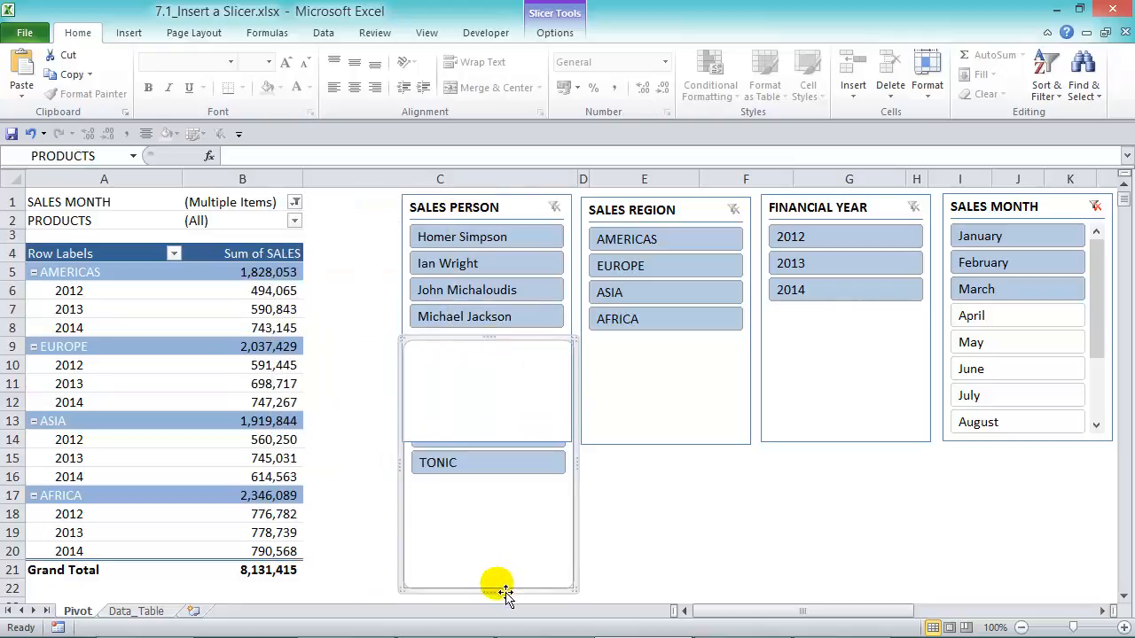
left_click_drag(503, 603, 494, 473)
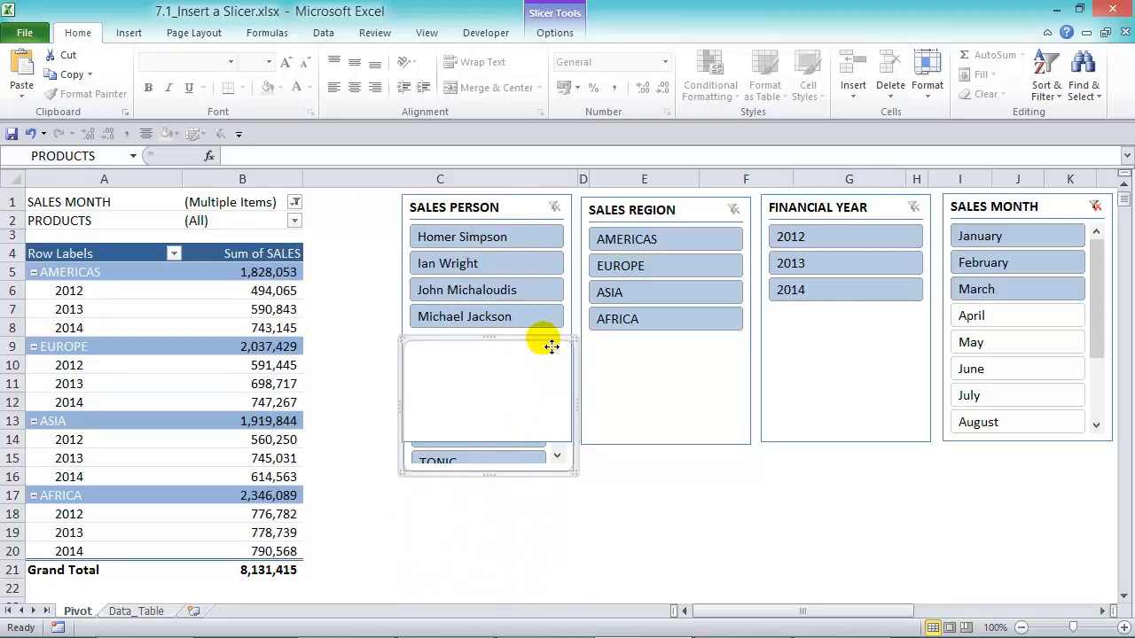
left_click_drag(545, 344, 536, 447)
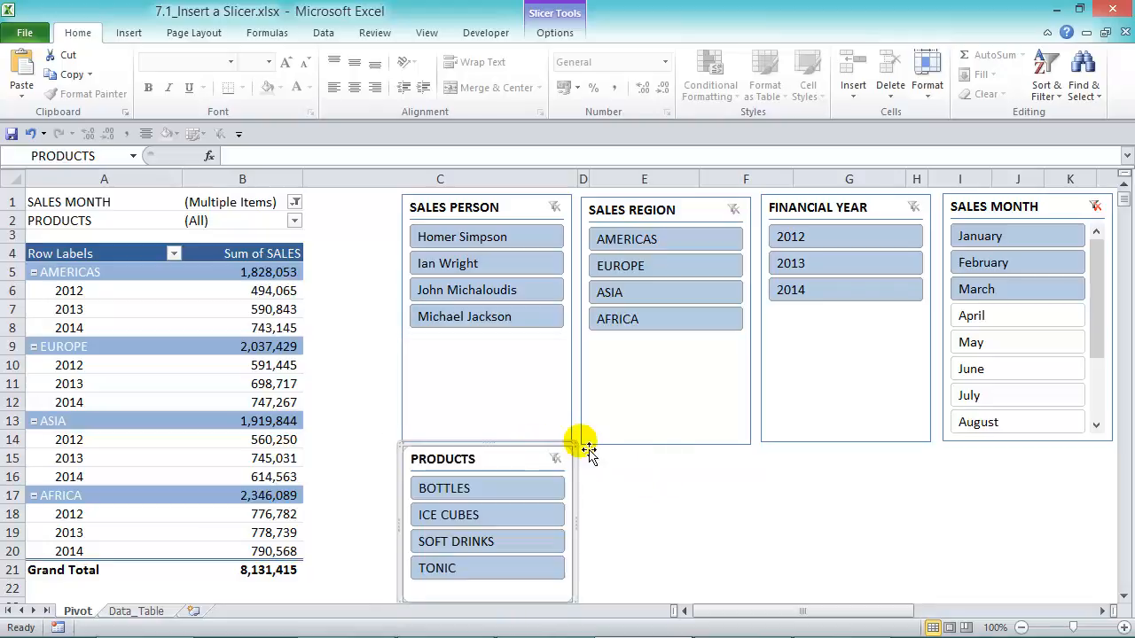
left_click(632, 475)
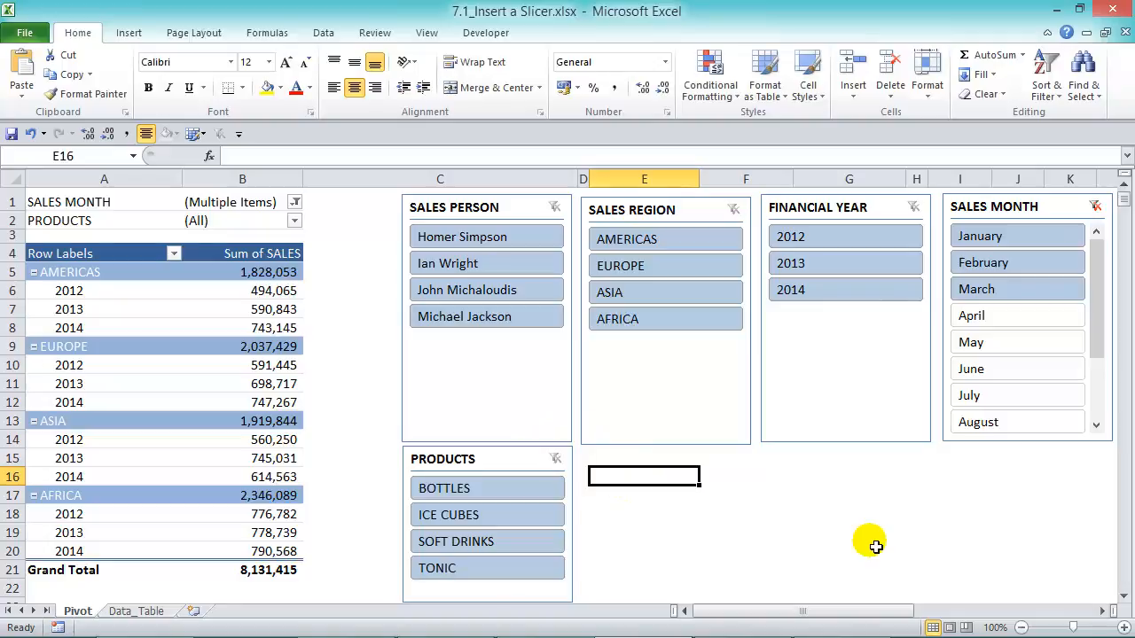
Step: Compare the months selected in the SALES MONTH report filter with those highlighted in the SALES MONTH slicer
left_click(294, 203)
left_click_drag(302, 359, 275, 461)
left_click(275, 439)
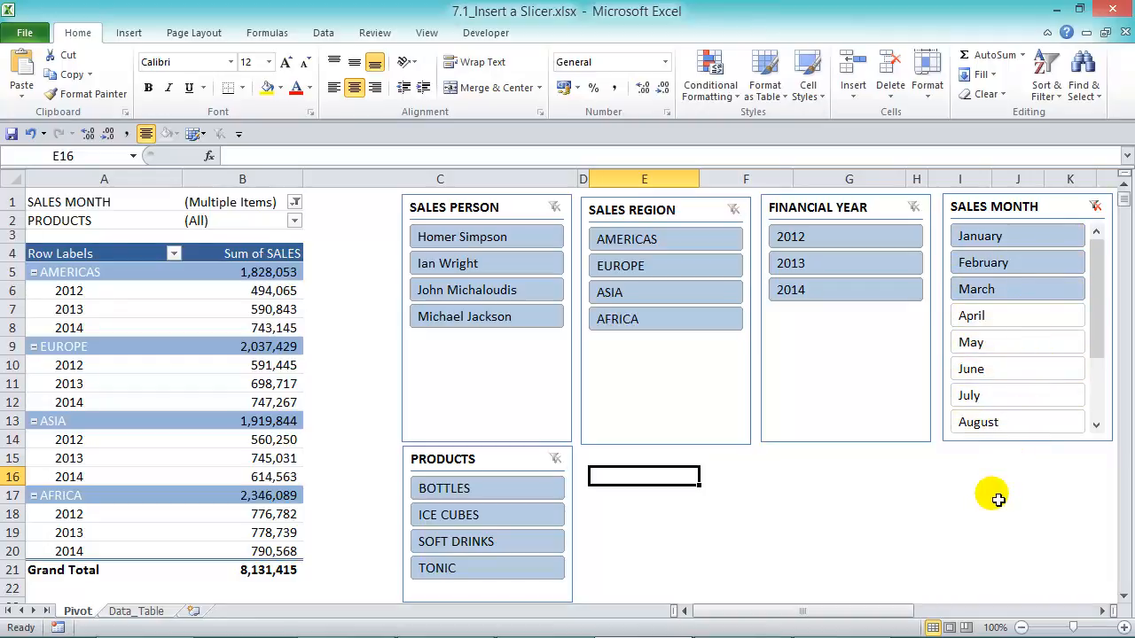
Step: Clear the SALES MONTH slicer's filter and check the month selection in the matching report filter
left_click(1096, 207)
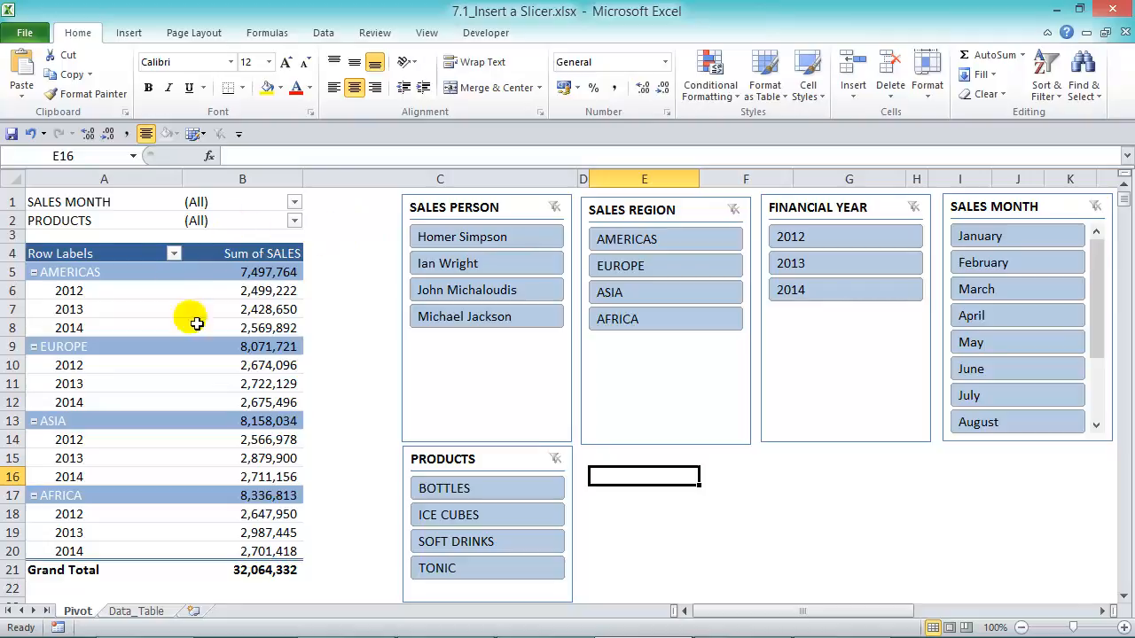
left_click(295, 203)
left_click_drag(299, 358, 299, 538)
left_click(262, 519)
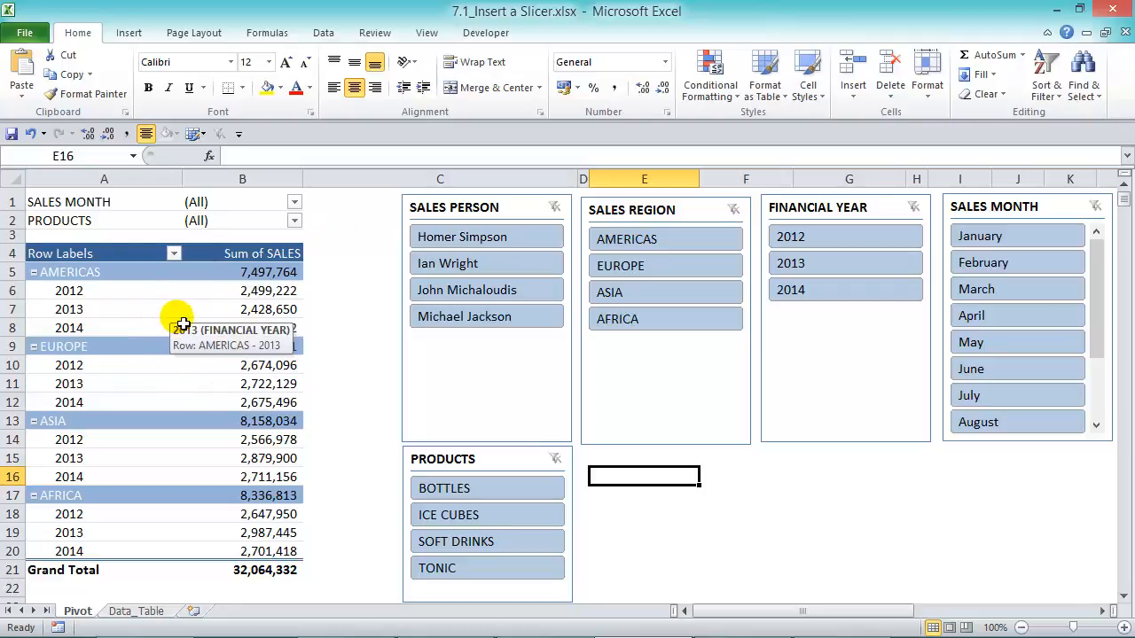
Step: Filter the PivotTable by each of the four salespeople in turn with the SALES PERSON slicer
left_click(532, 237)
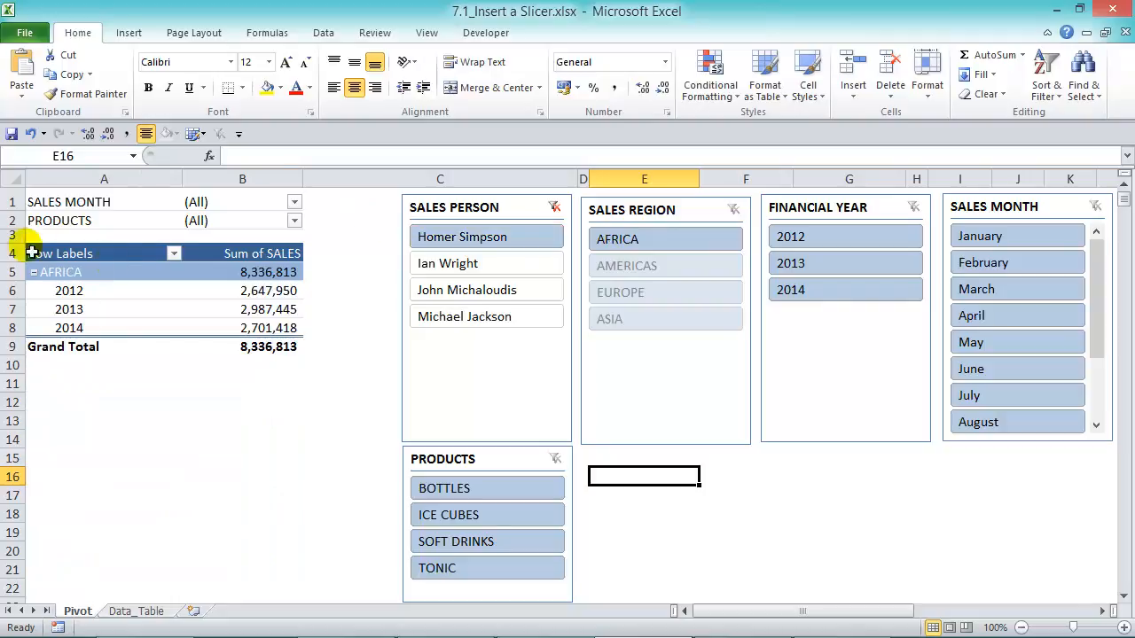
left_click(556, 264)
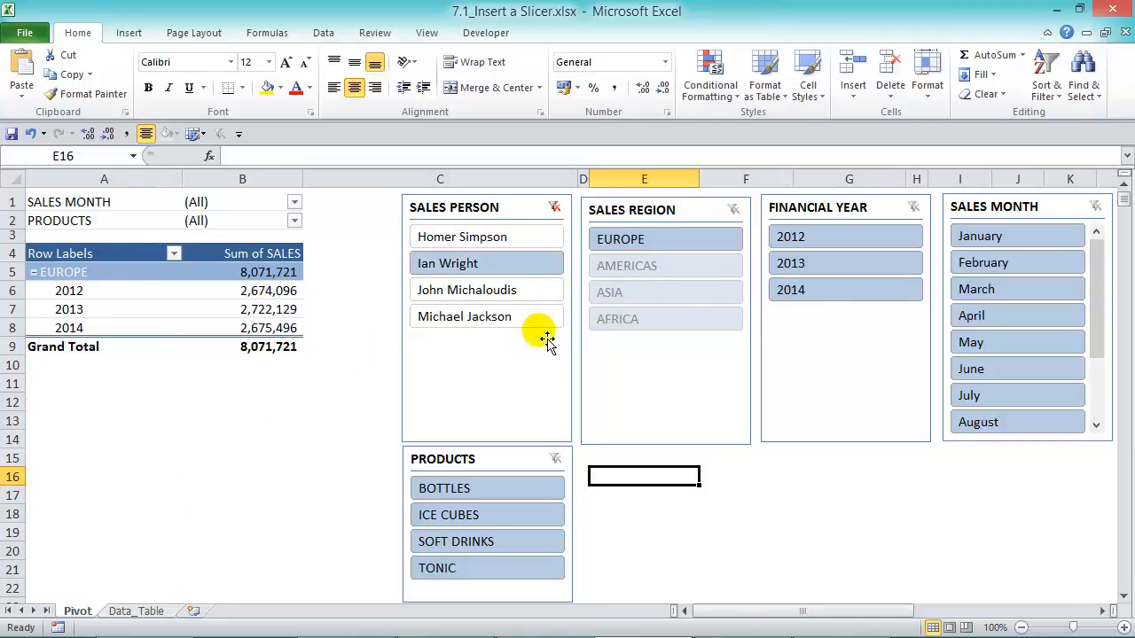
left_click(524, 290)
left_click(521, 317)
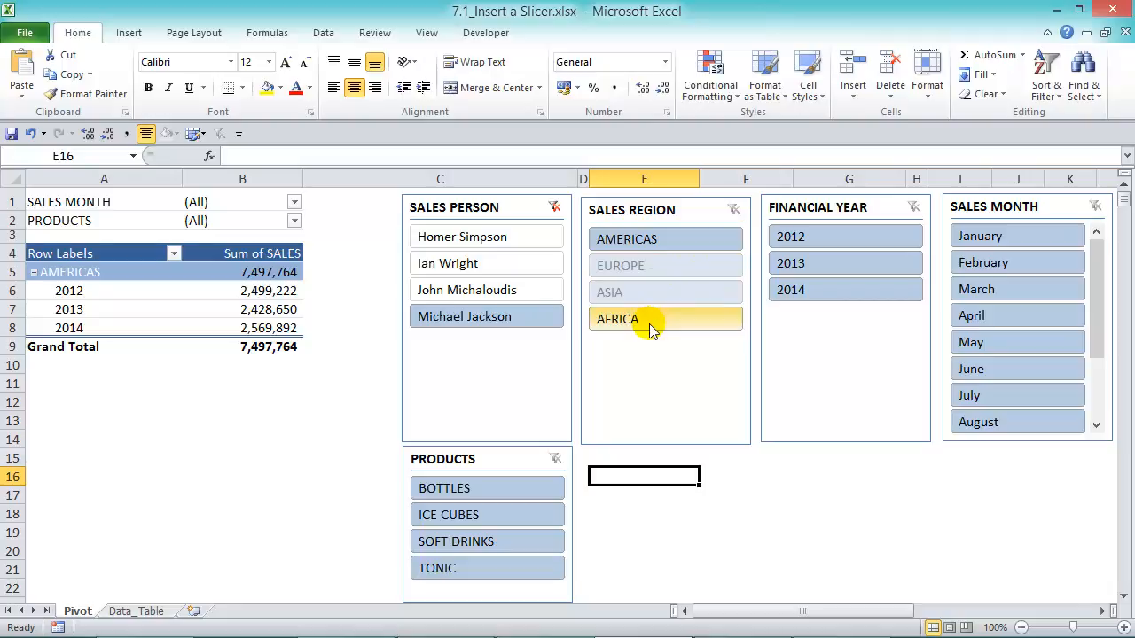
Step: Filter by each region in turn, ending on AMERICAS, and clear the SALES PERSON and SALES REGION slicer filters
left_click(684, 238)
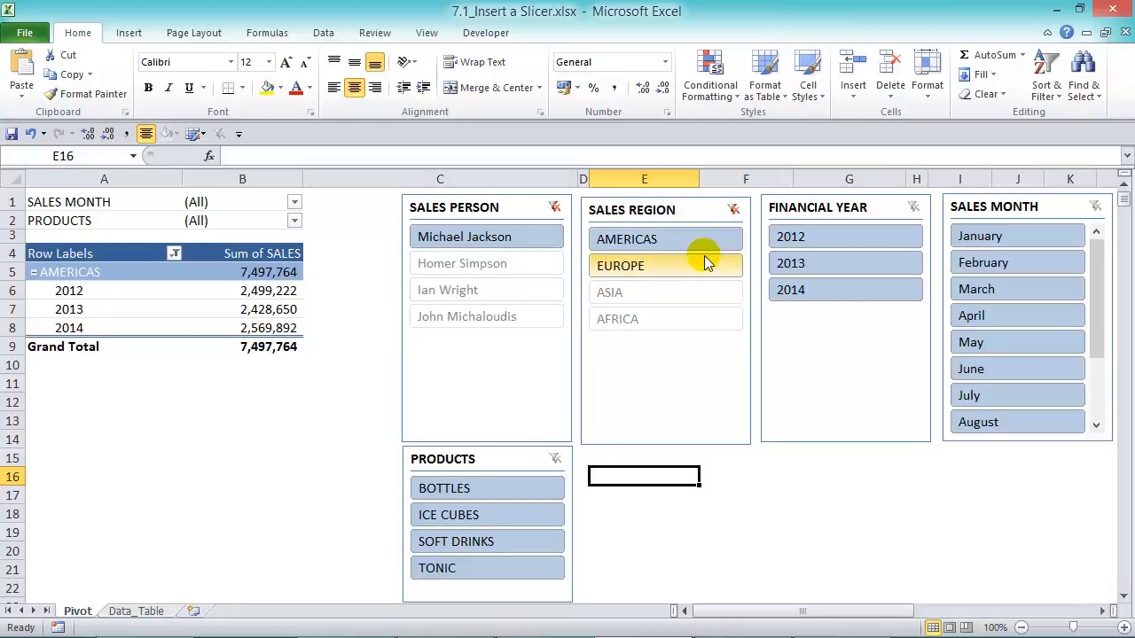
left_click(707, 264)
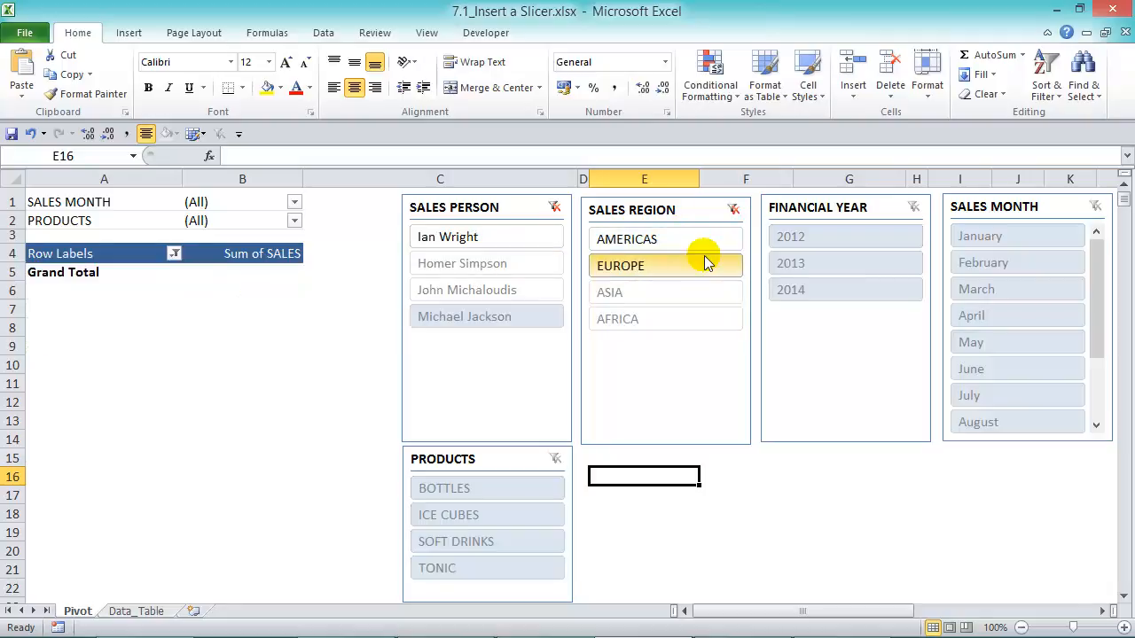
left_click(683, 289)
left_click(674, 319)
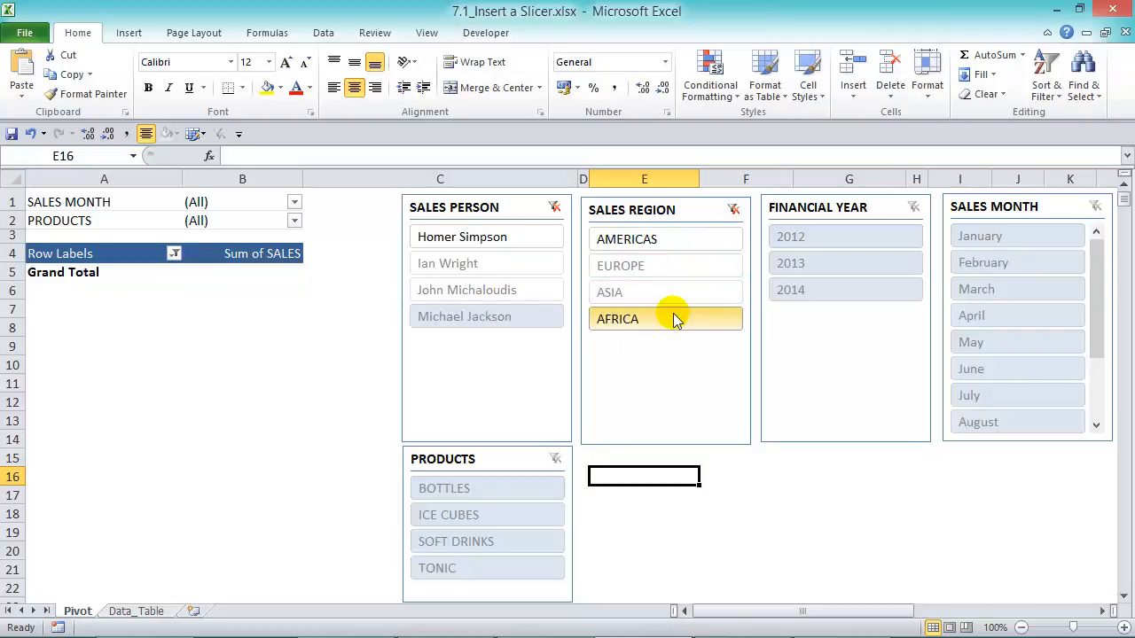
left_click(658, 242)
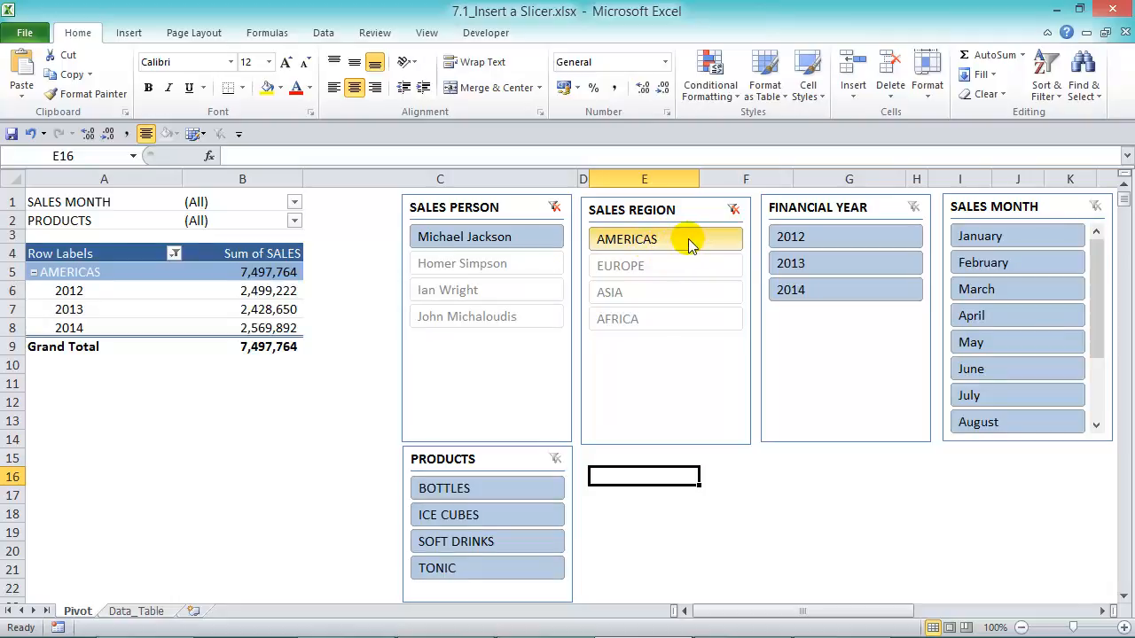
left_click(555, 207)
left_click(733, 210)
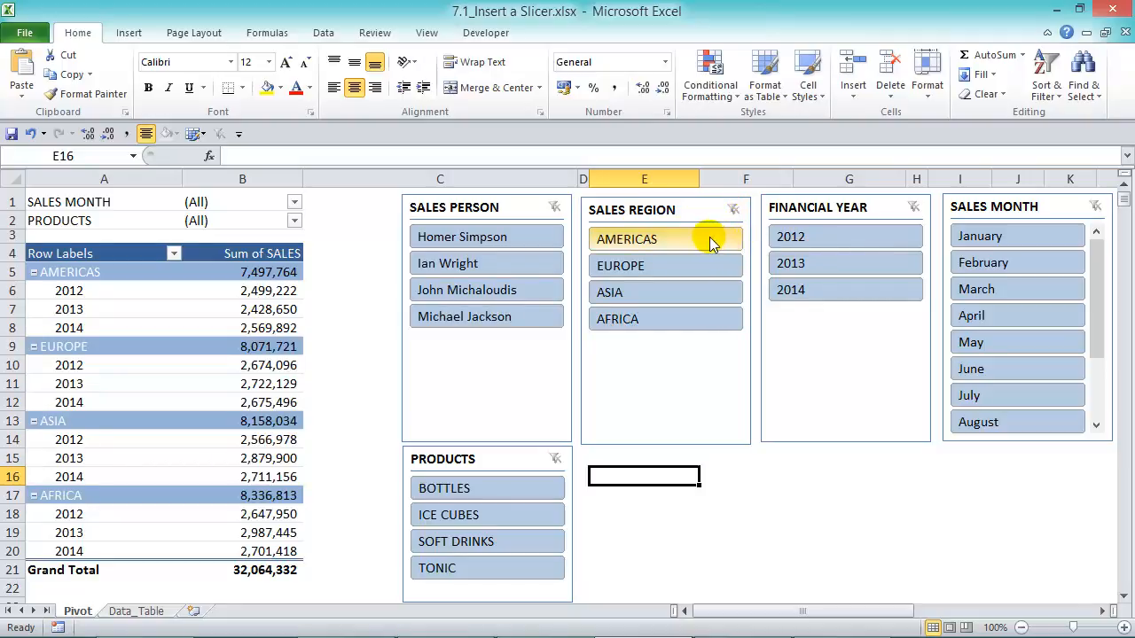
Step: Select AMERICAS, EUROPE and ASIA together in the SALES REGION slicer, and clear that filter again
left_click(709, 241)
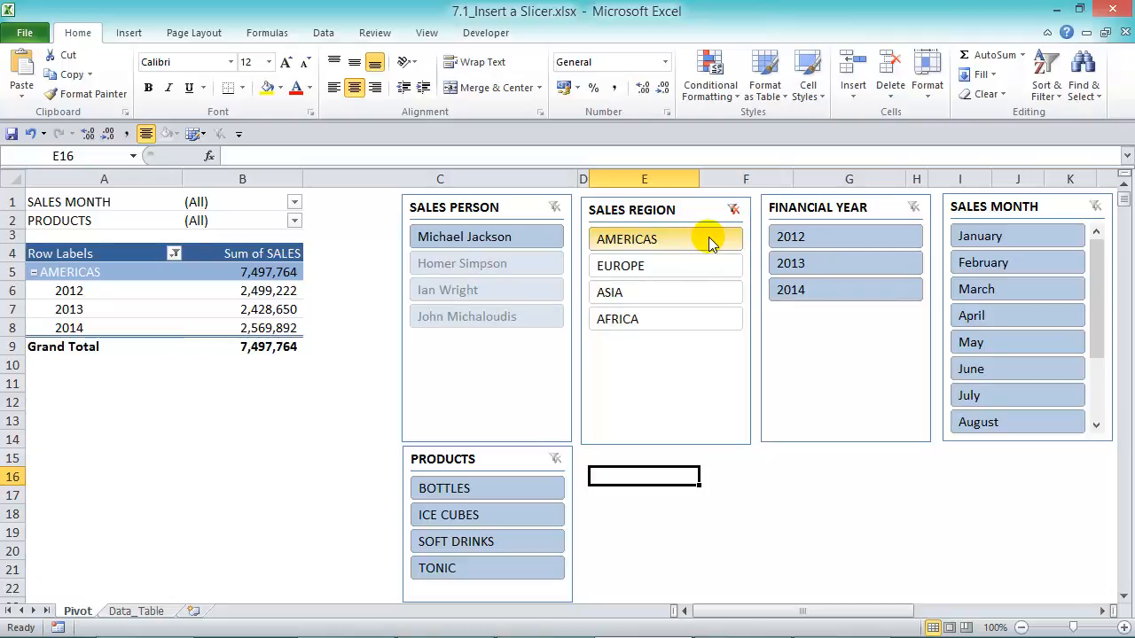
key("ctrl")
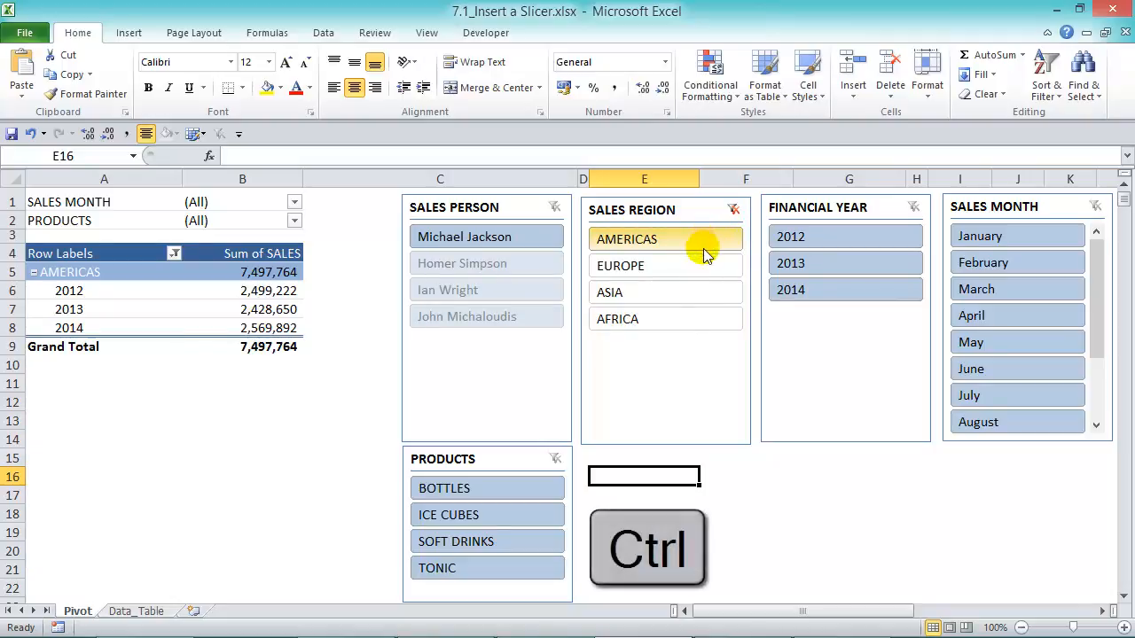
left_click(701, 266, "ctrl")
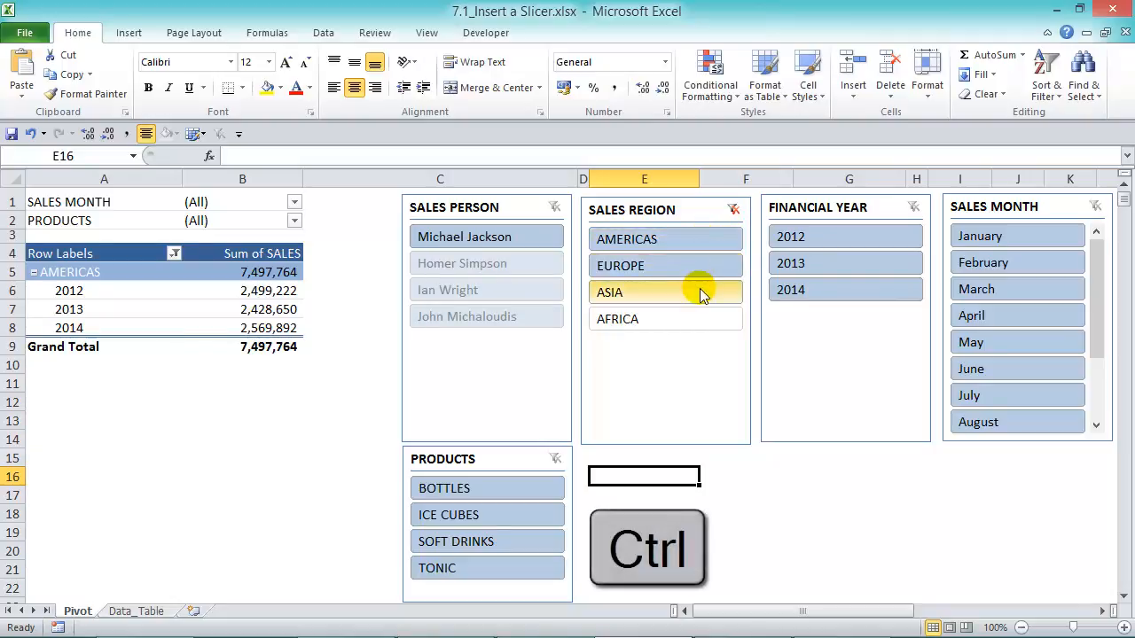
left_click(699, 292, "ctrl")
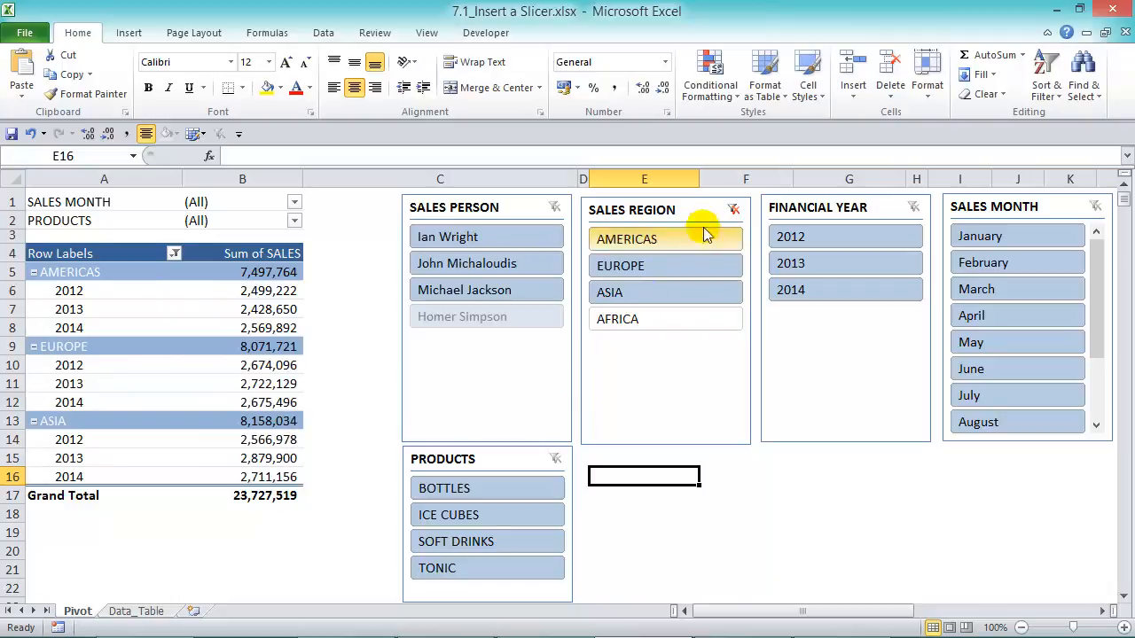
left_click(734, 209)
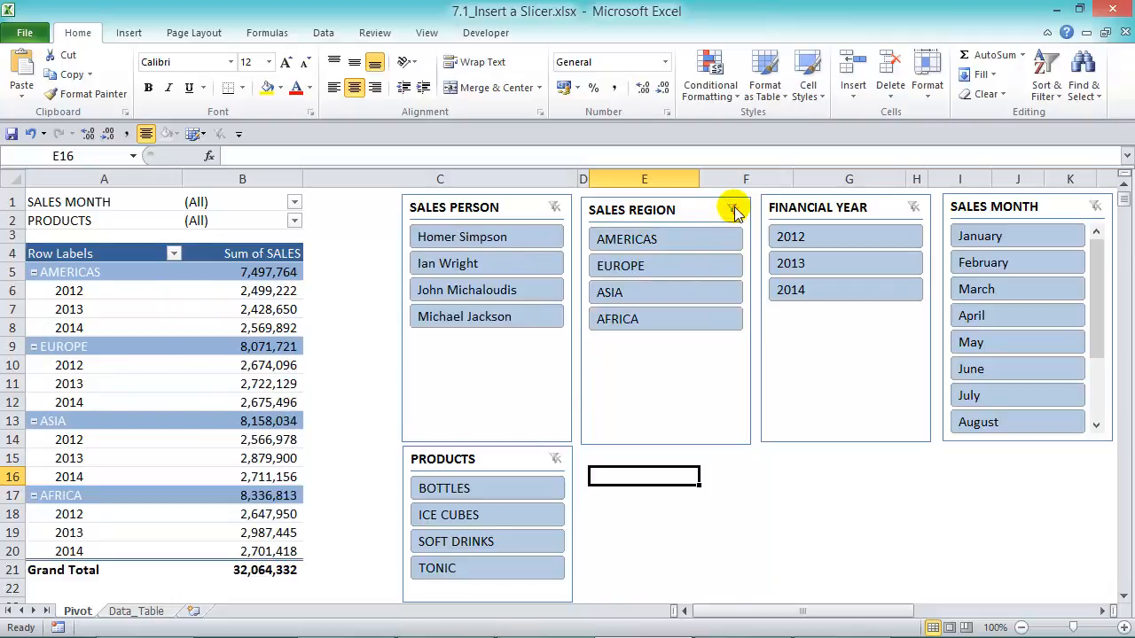
Step: Filter the PivotTable to the continuous range January through June with the SALES MONTH slicer
left_click(1049, 240)
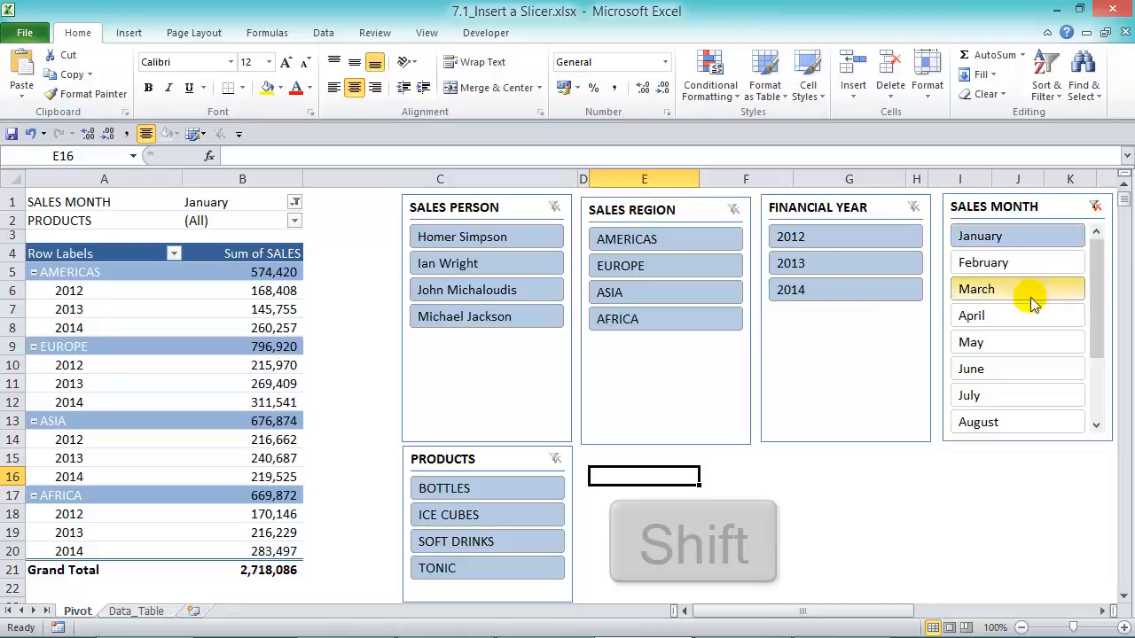
left_click(1034, 366, "shift")
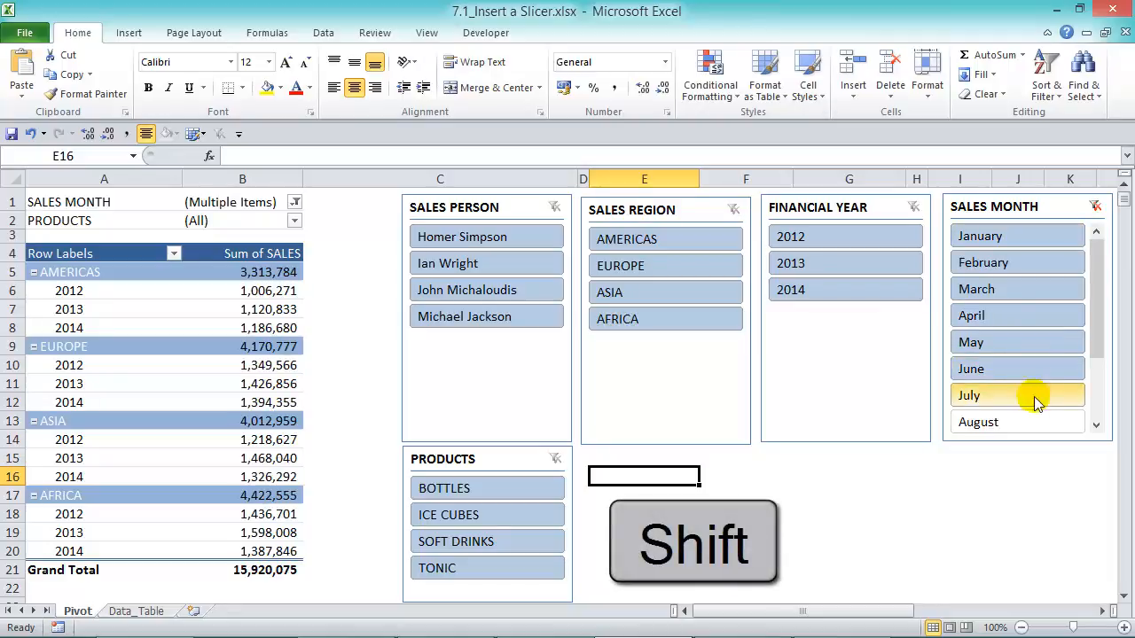